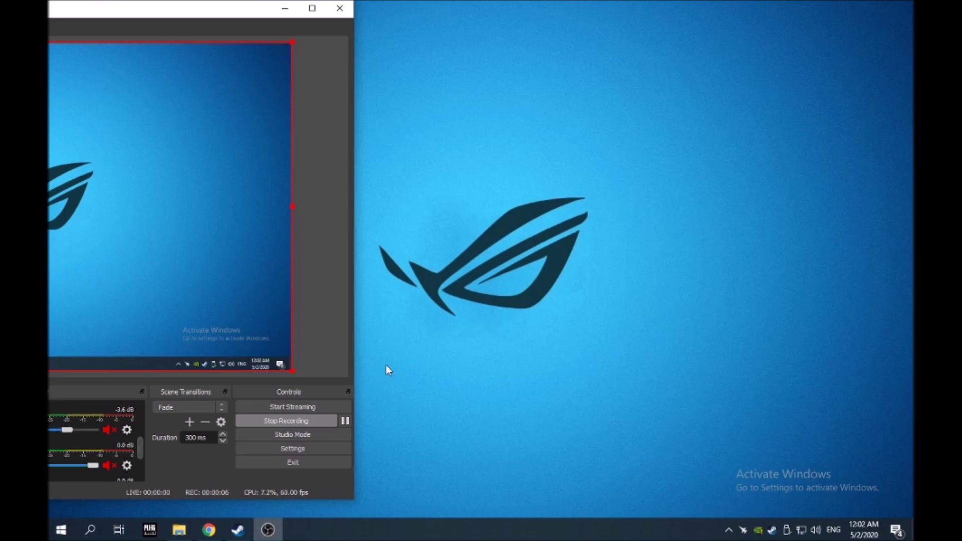
Step: Bring Chrome to the front and run a Google search for 'facebook'
click(211, 531)
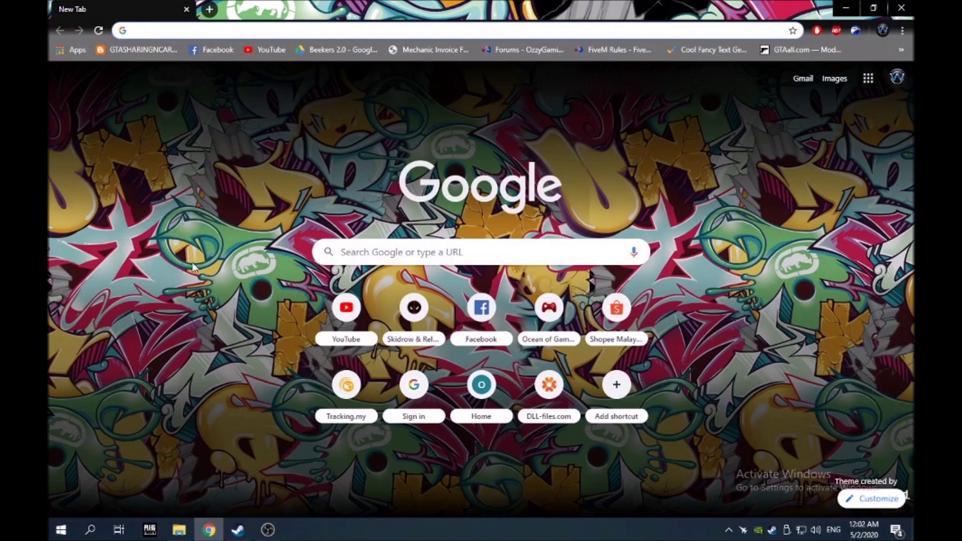
click(356, 245)
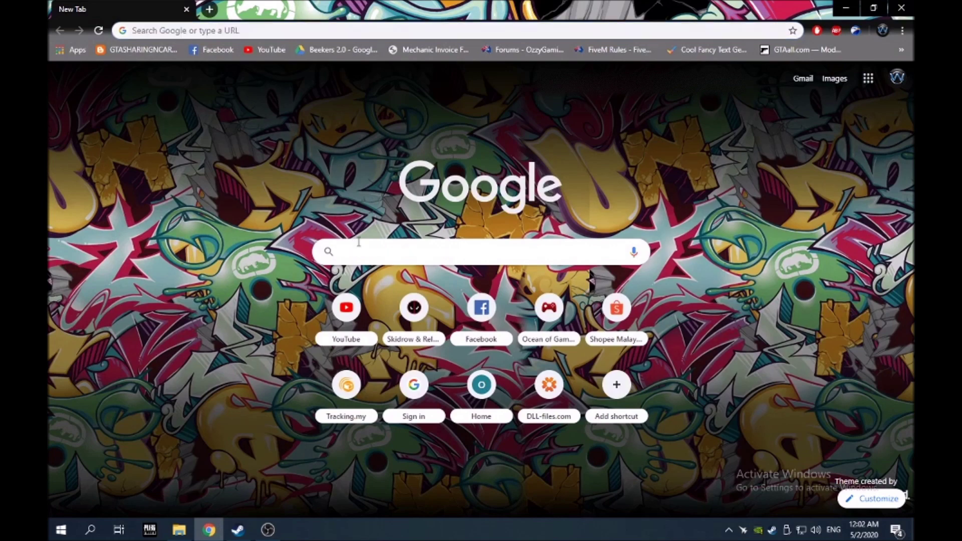
text(facebook)
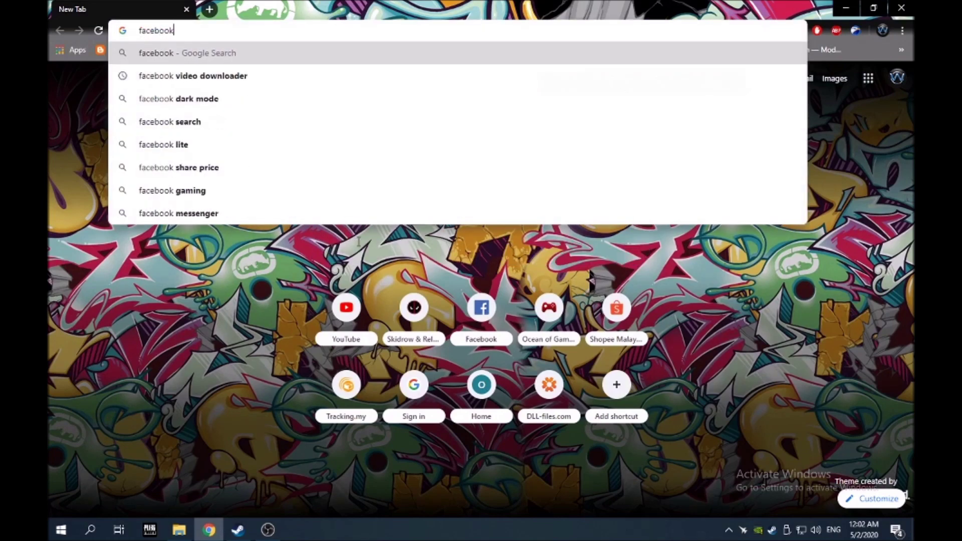
key(Return)
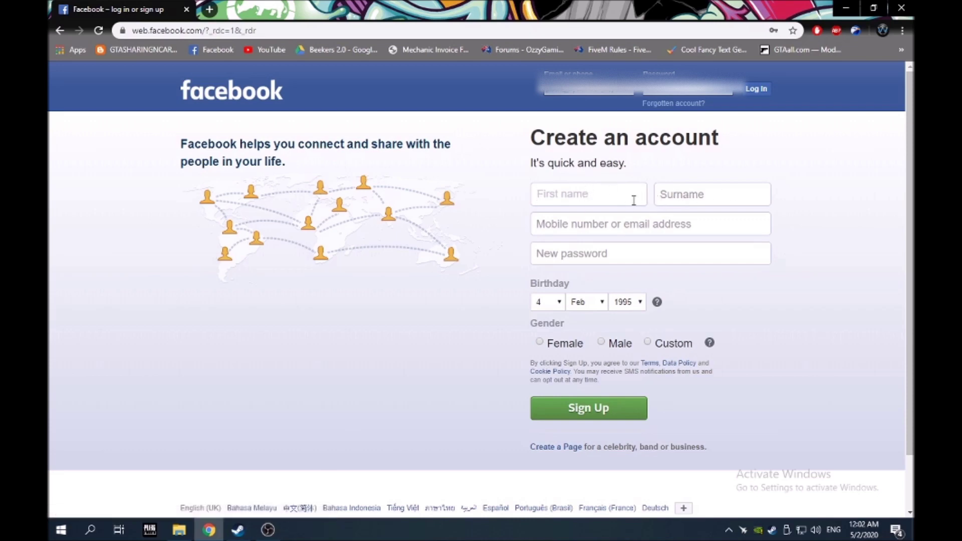
text(First)
Step: Enter the surname and the confirmation email, then dismiss the saved-password suggestions
click(684, 195)
text(Sur)
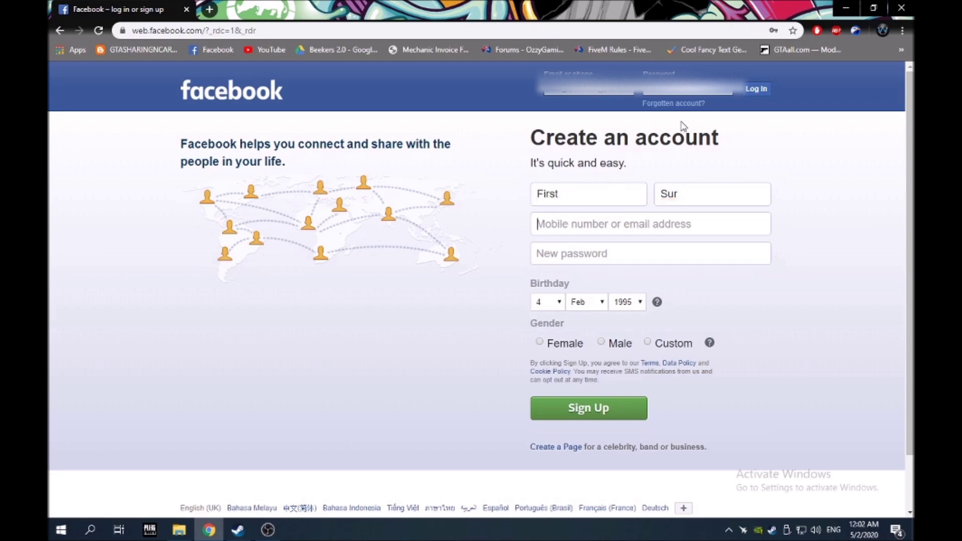
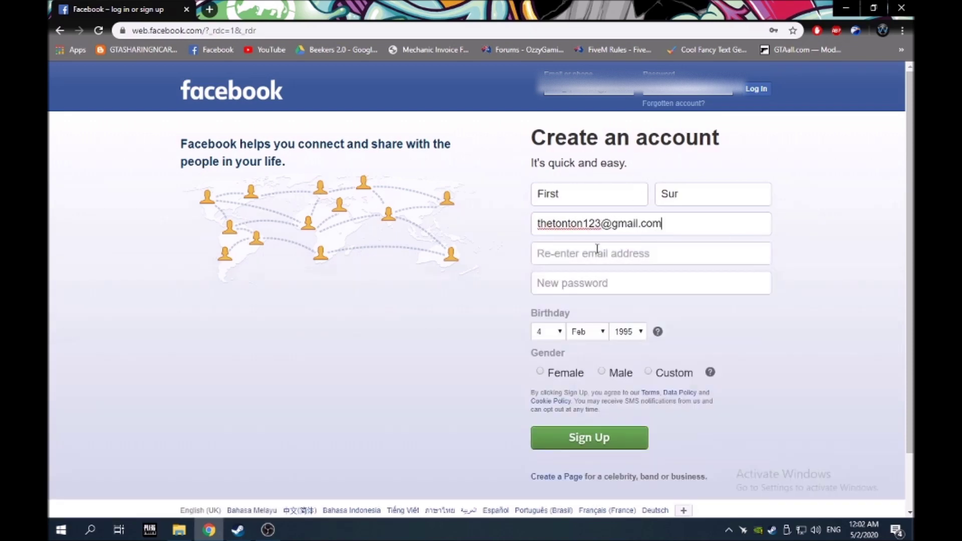
click(595, 253)
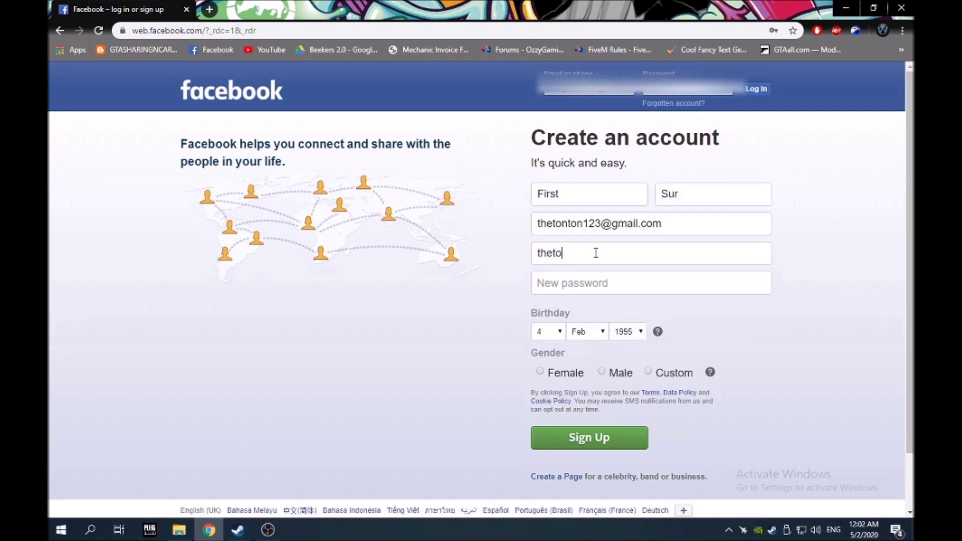
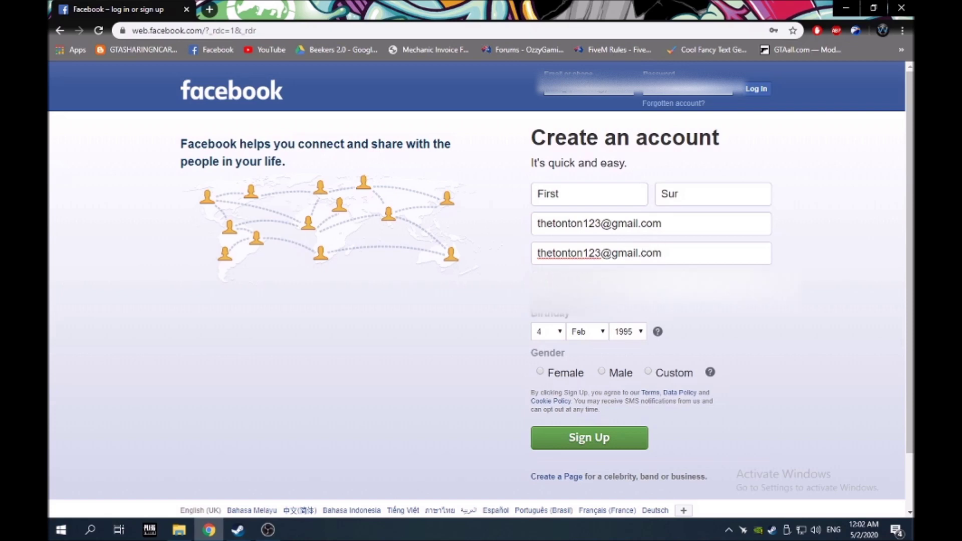
key(Tab)
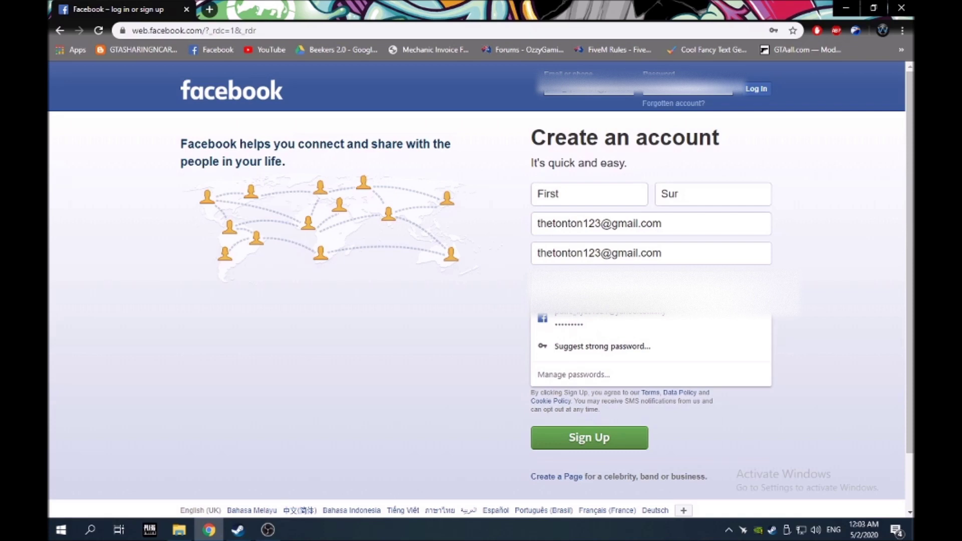
click(451, 321)
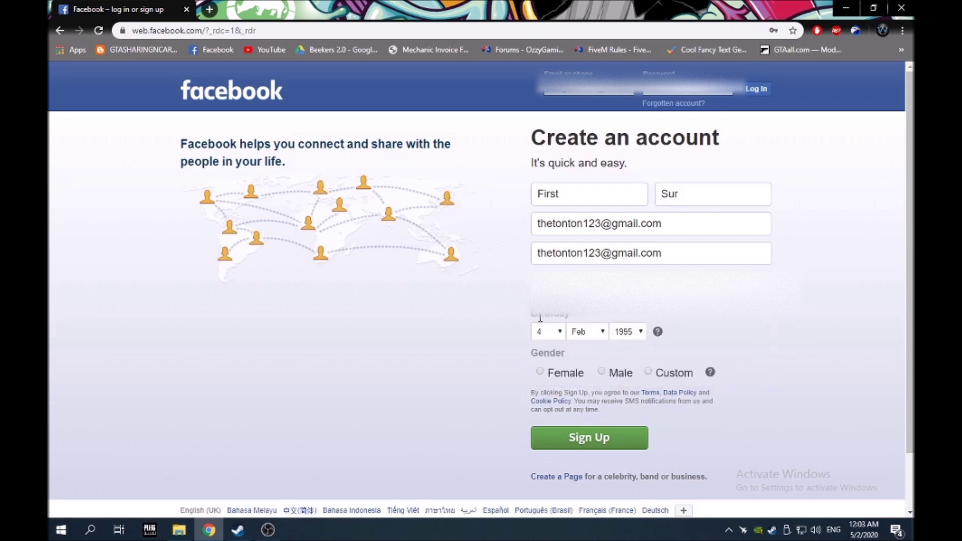
Step: Choose 19, Apr and 1995 in the Day, Month and Year birthday dropdowns
click(560, 332)
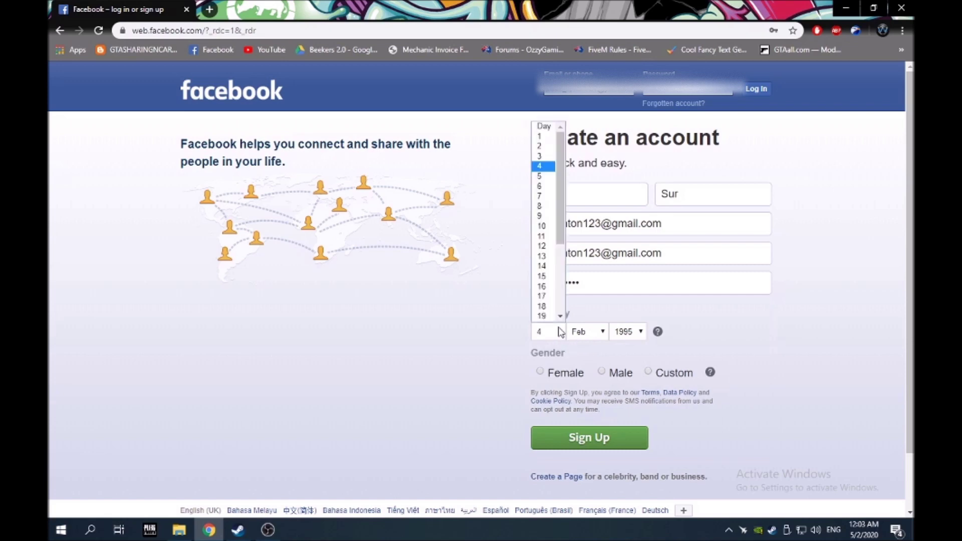
click(553, 315)
click(587, 334)
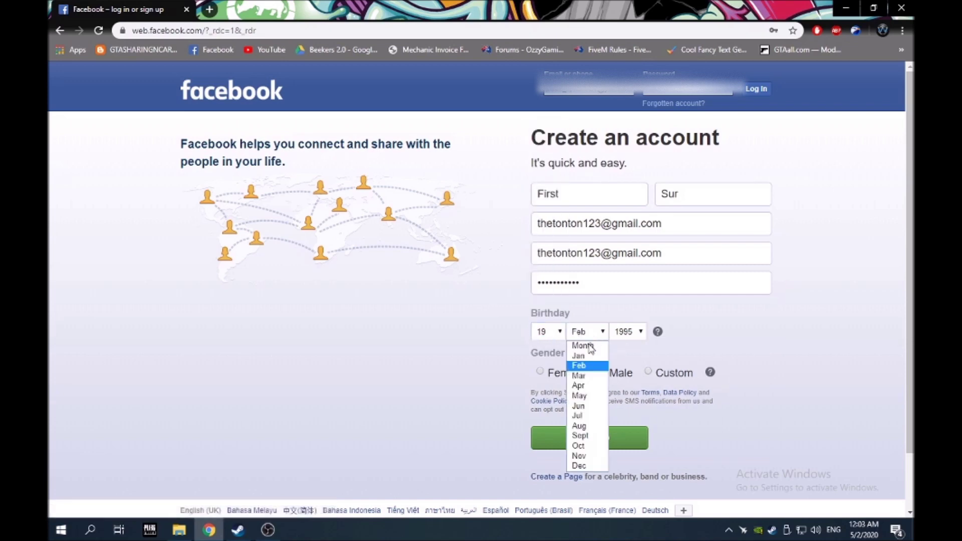
click(589, 387)
click(631, 339)
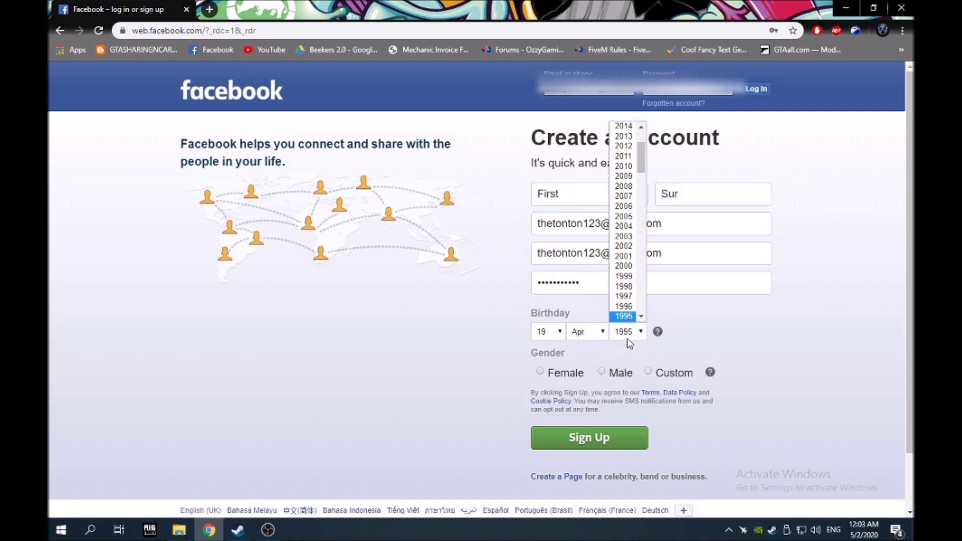
click(629, 298)
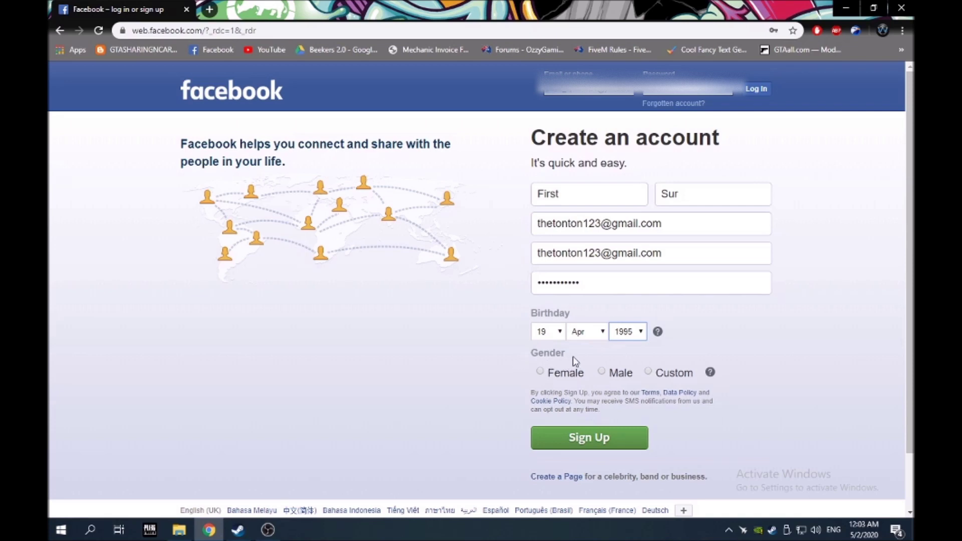
Step: Select Female as the gender and send the sign-up form with Sign Up
click(541, 373)
click(601, 446)
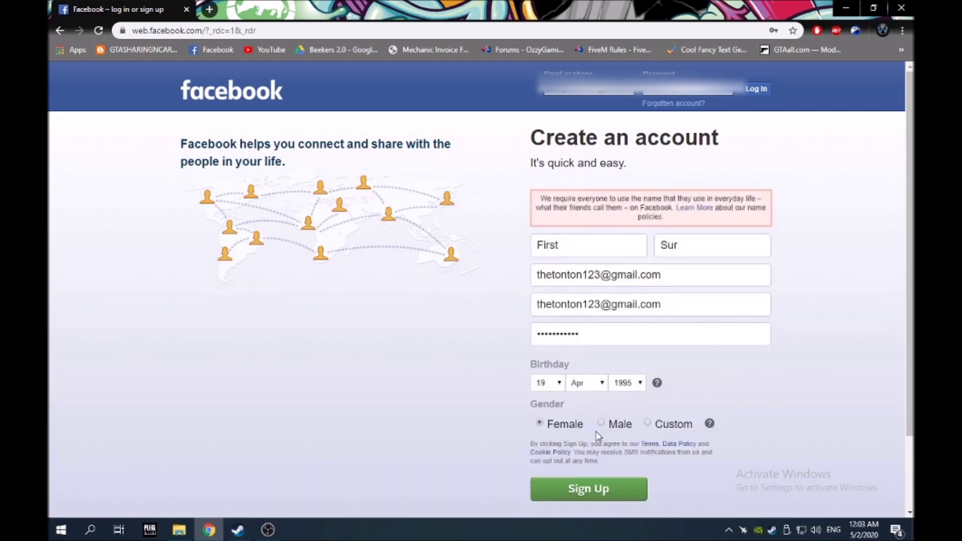